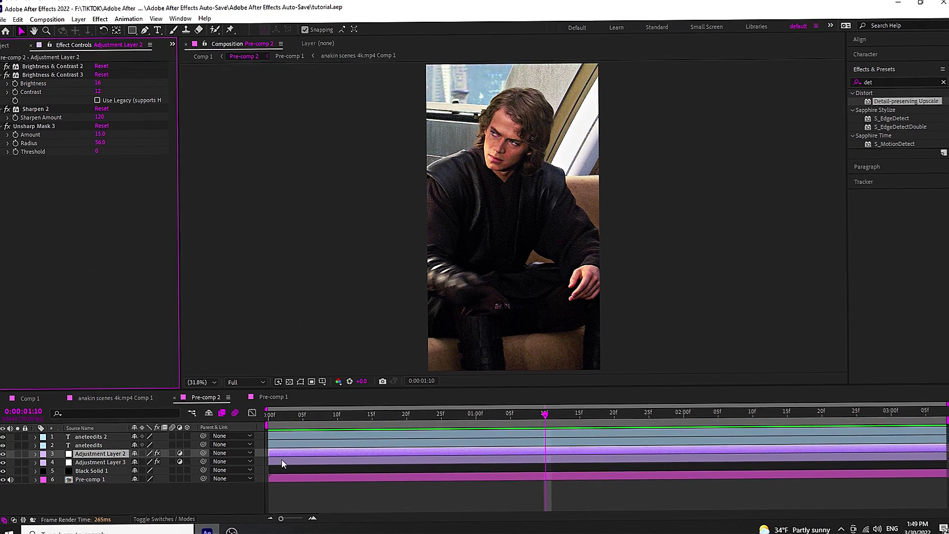
Step: Set the scale of Adjustment Layer 2 to 99.8% and show the blending mode columns in the timeline
key(s)
click(150, 461)
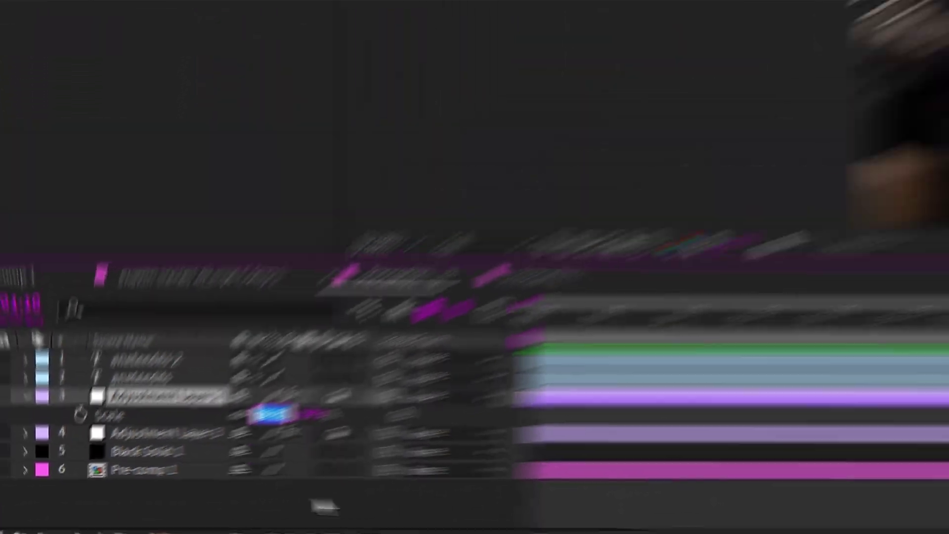
click(474, 511)
scroll(560, 199, up, 3)
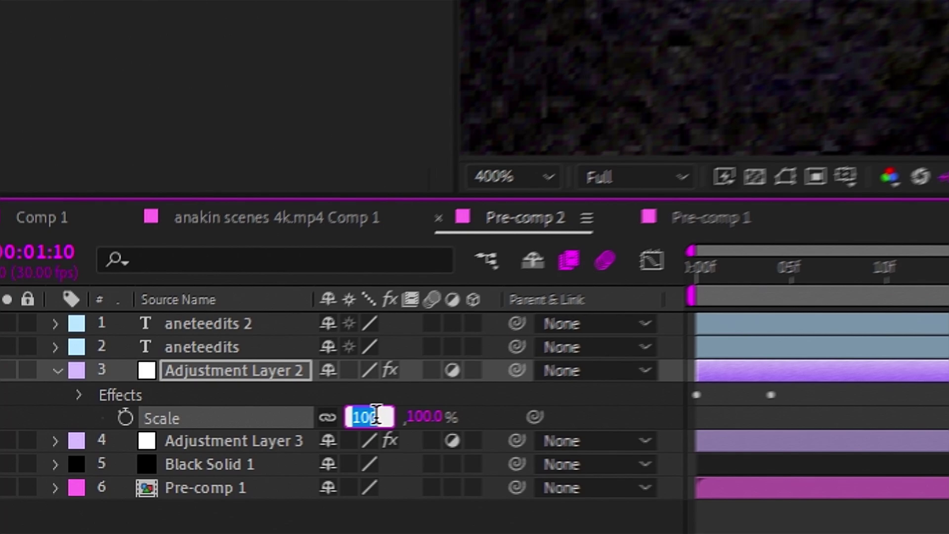
text(99.8)
key(Return)
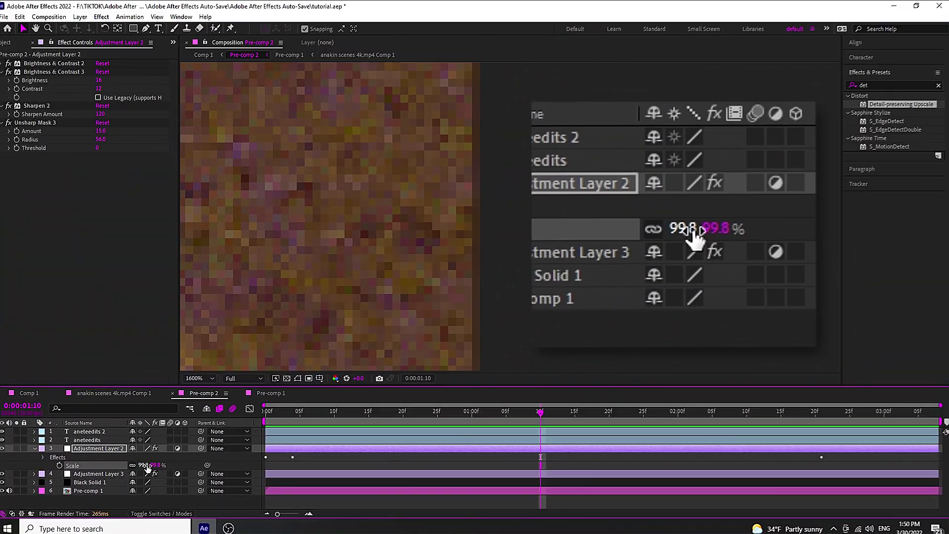
click(145, 465)
text(99.8)
key(Return)
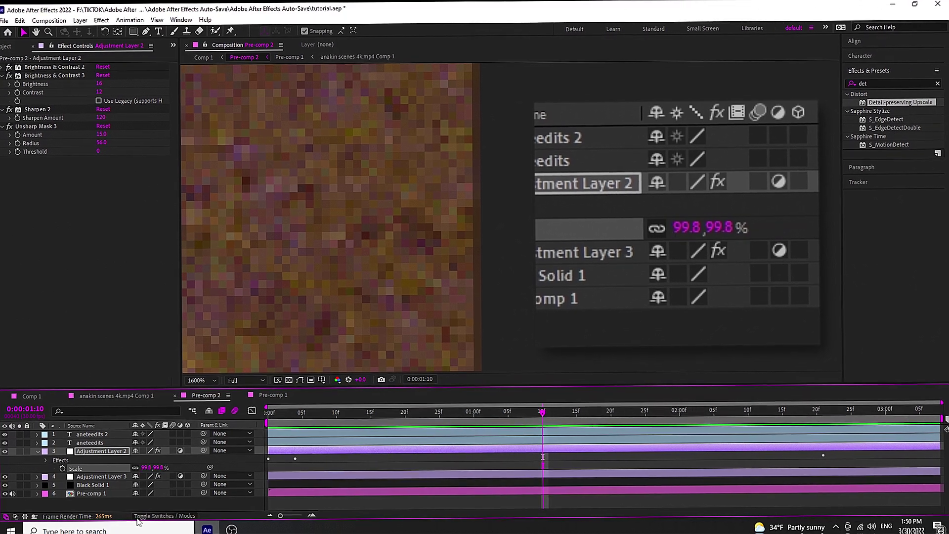
click(137, 517)
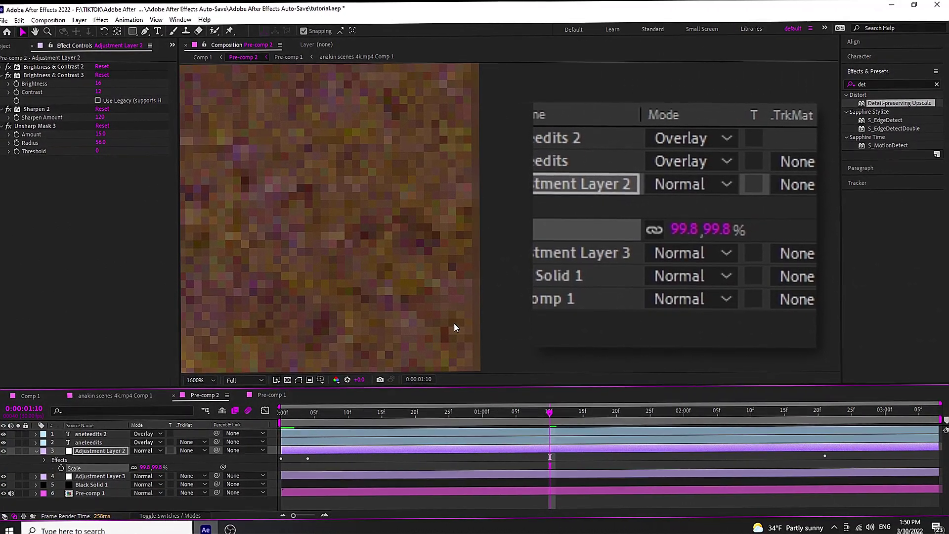
scroll(454, 322, down, 10)
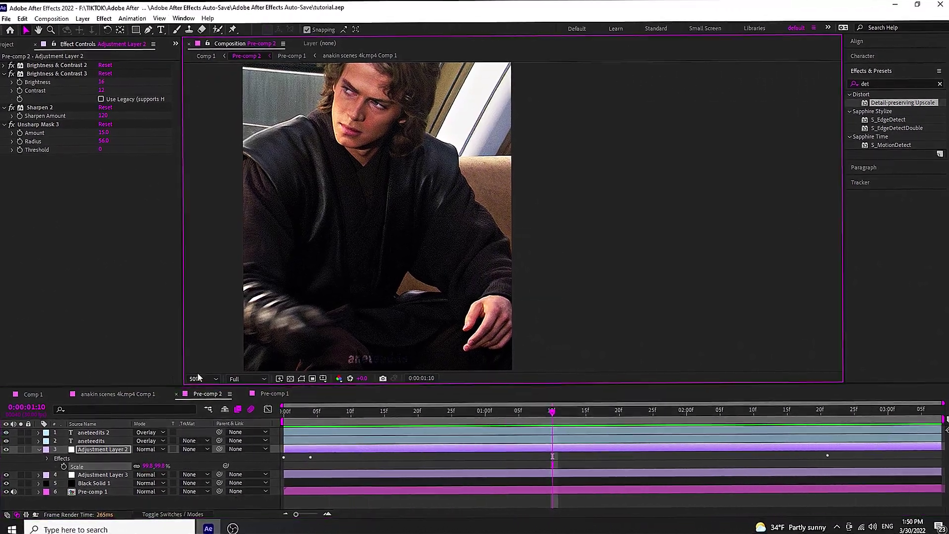
Step: Pre-compose all layers of Pre-comp 2, moving all attributes into the new composition, and preview the playback
key(space)
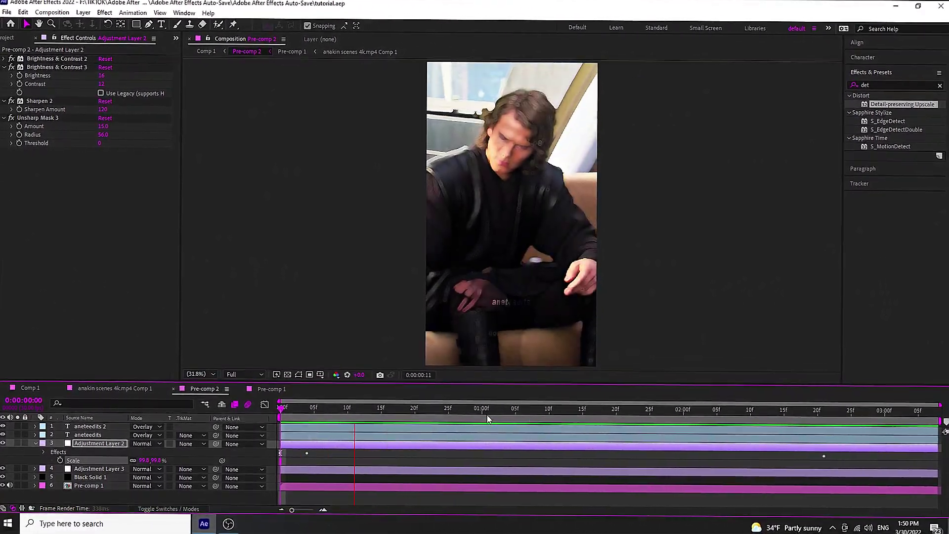
click(488, 410)
key(ctrl+shift+c)
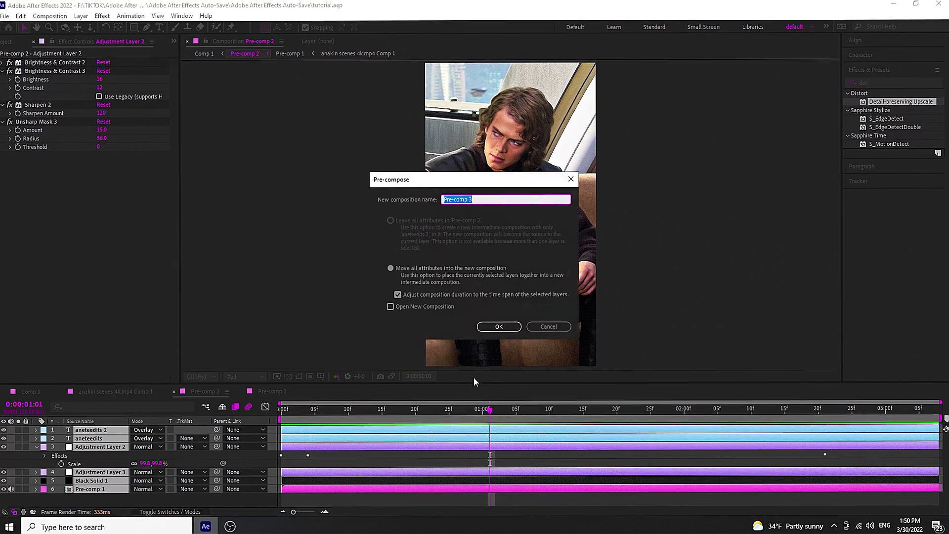
key(Return)
key(space)
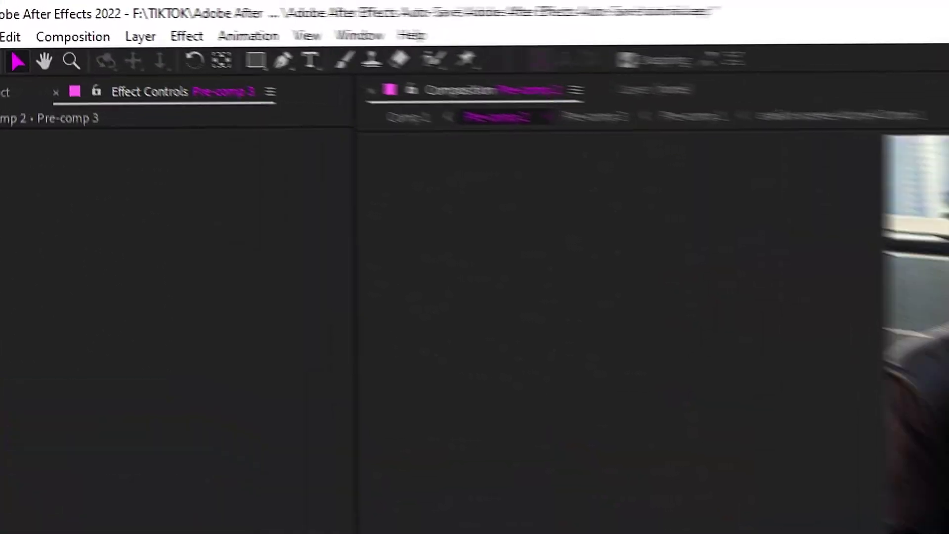
Step: Queue the current frame of Pre-comp 2 as a still image and set its output format to PNG Sequence
click(73, 37)
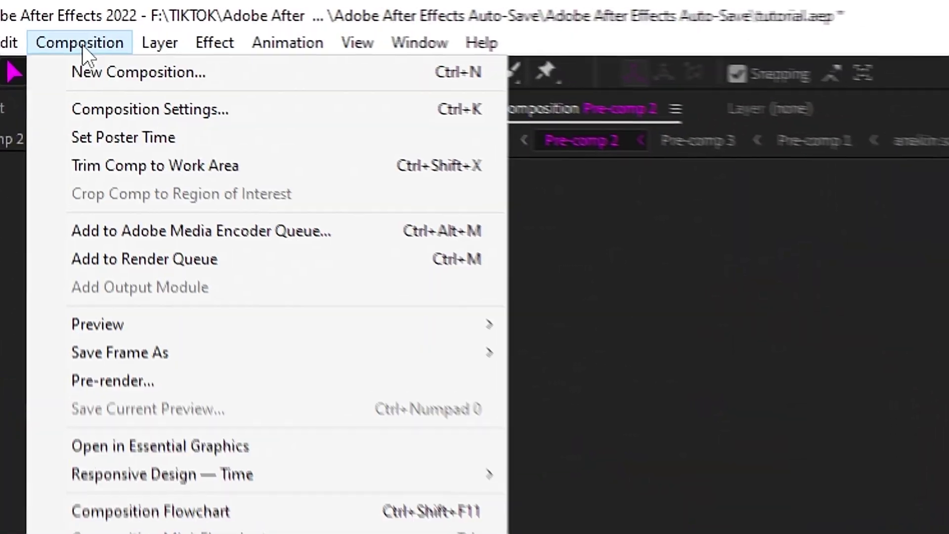
mouse_move(218, 391)
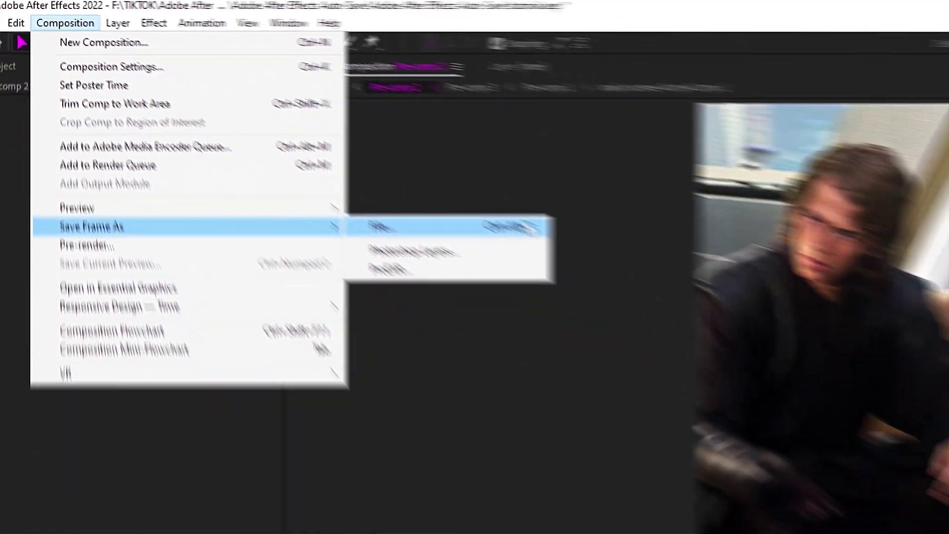
click(625, 390)
click(89, 495)
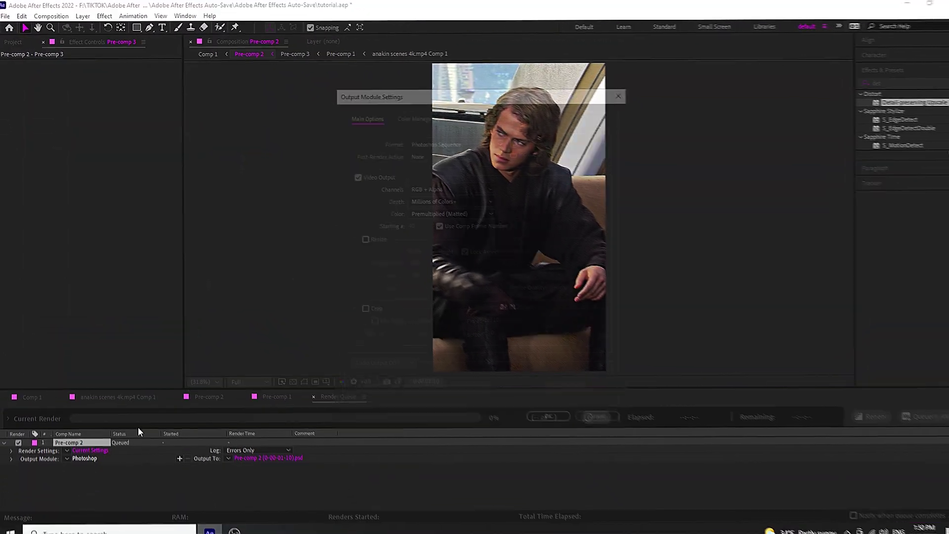
click(489, 153)
click(457, 250)
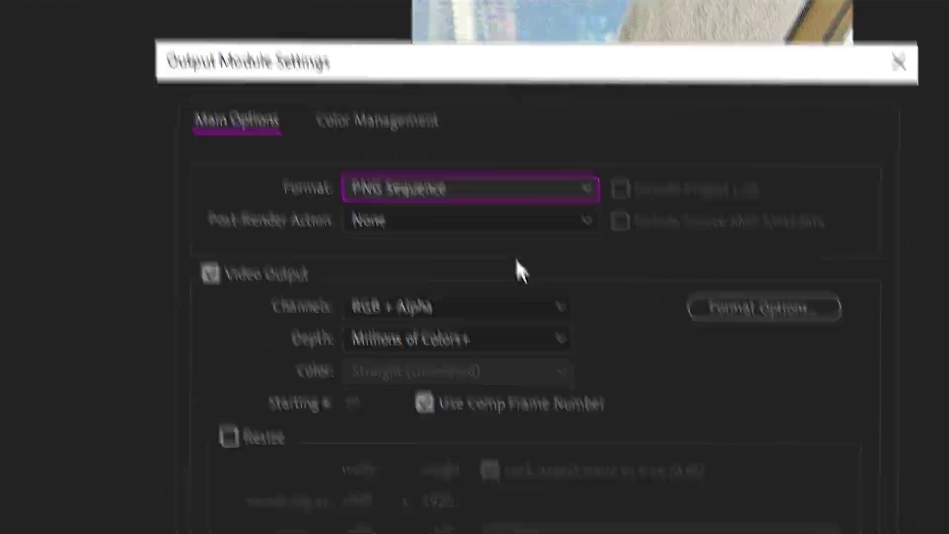
click(564, 499)
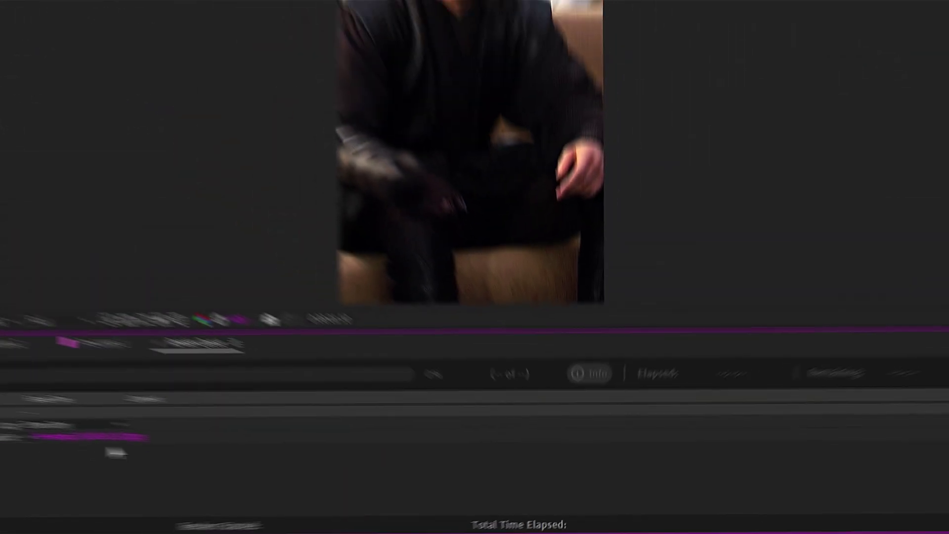
Step: Name the still image output file cover and render it
click(247, 447)
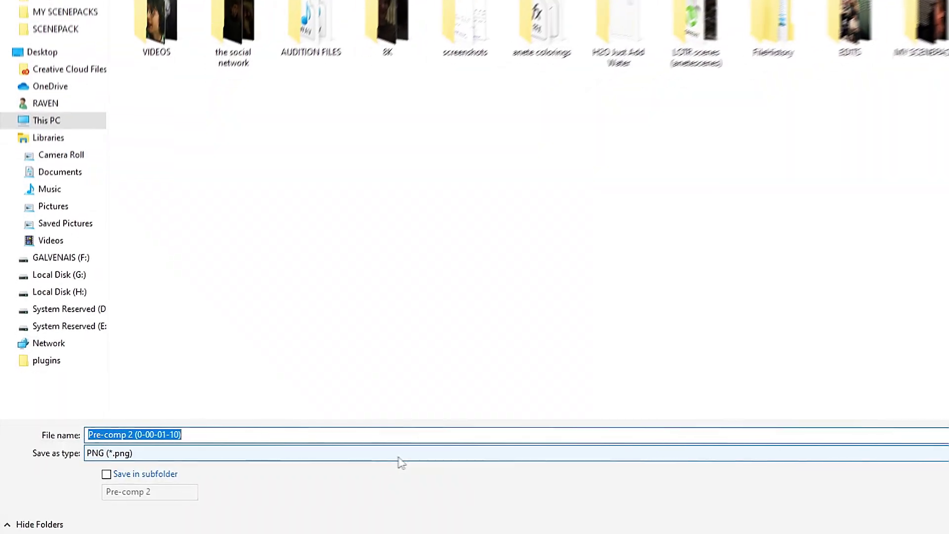
text(cover)
key(Return)
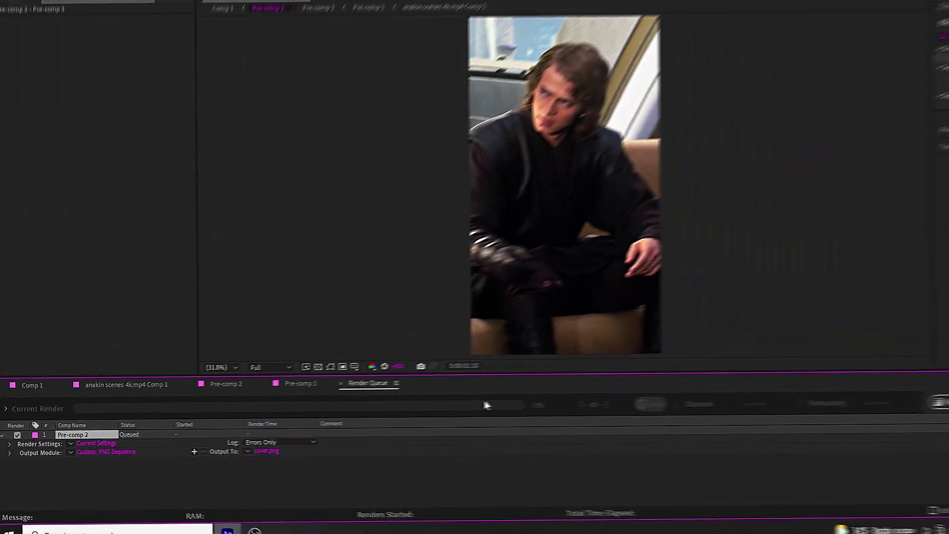
click(874, 413)
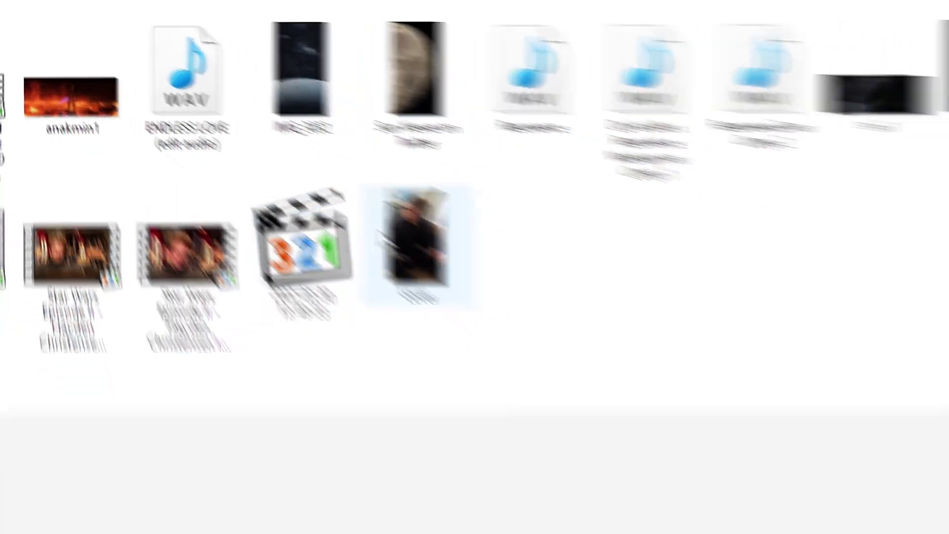
Step: Import cover.png into the project and place it above Pre-comp 3 in the Pre-comp 2 timeline
double_click(420, 244)
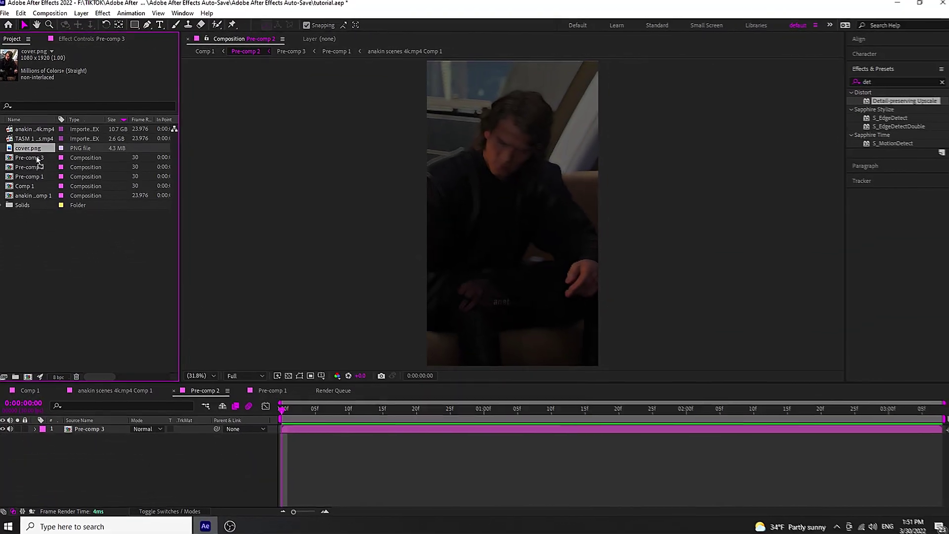
drag(81, 431, 80, 427)
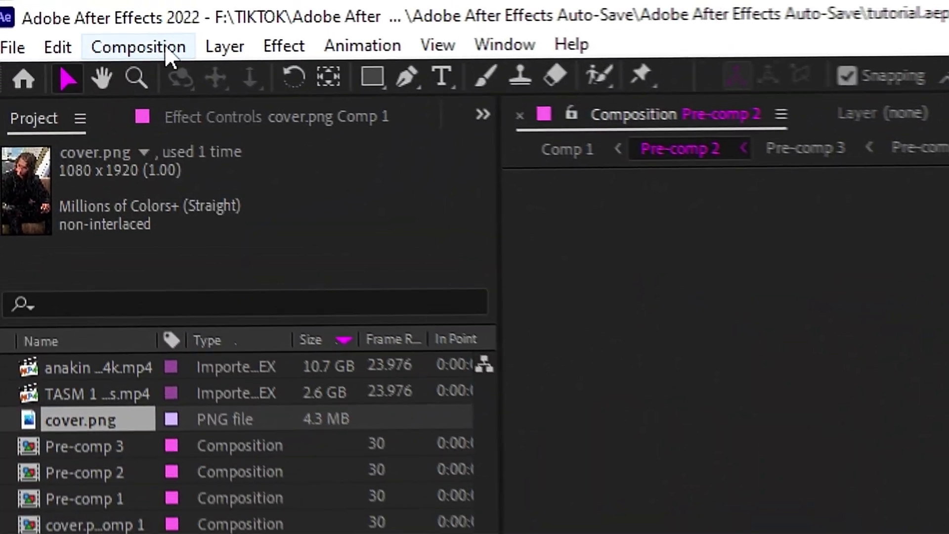
Step: Add Pre-comp 2 to the render queue and open the output module's format choices
click(59, 15)
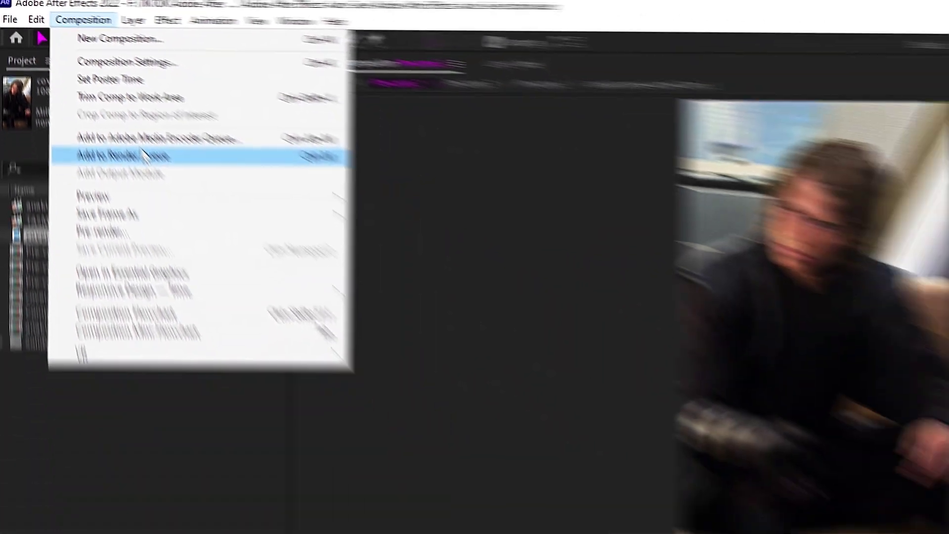
click(250, 289)
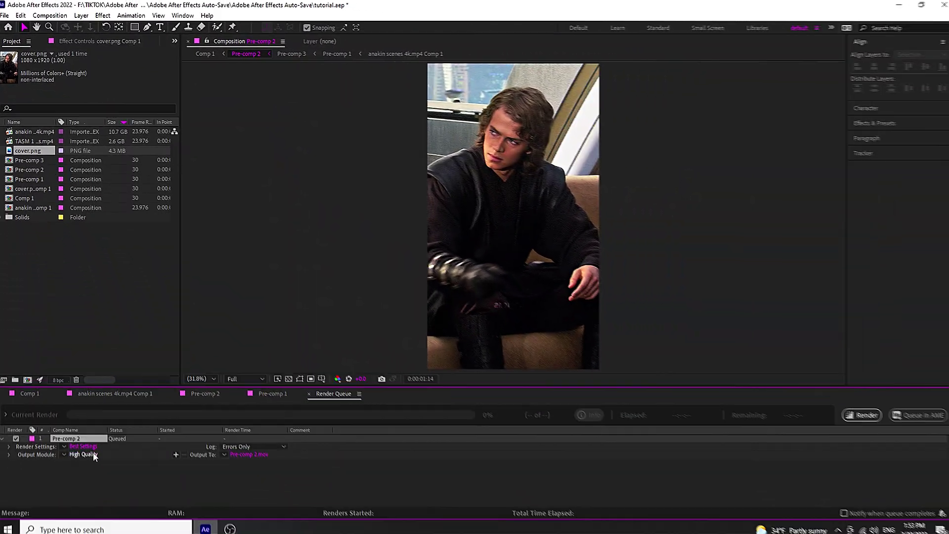
click(93, 455)
click(426, 101)
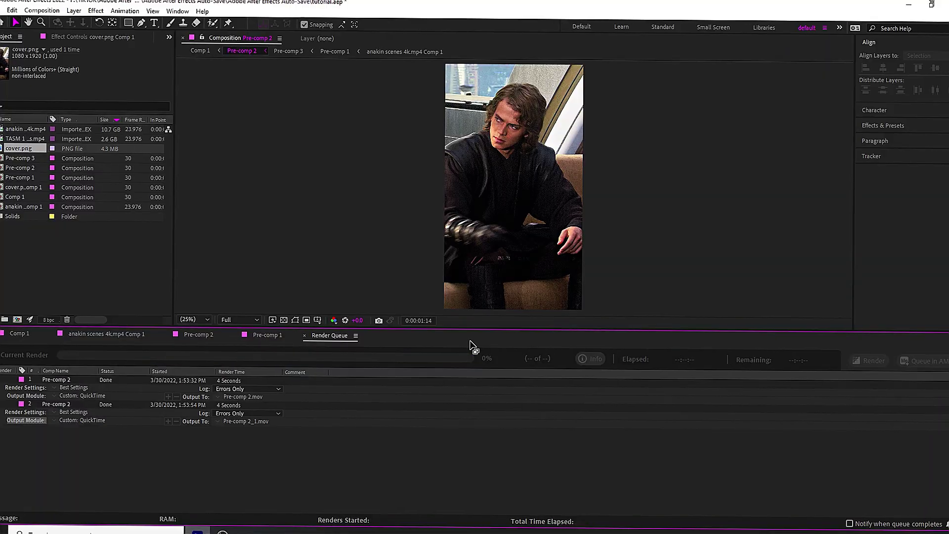
Step: Add the cover composition to the render queue and choose QuickTime as its output format
click(41, 10)
click(64, 94)
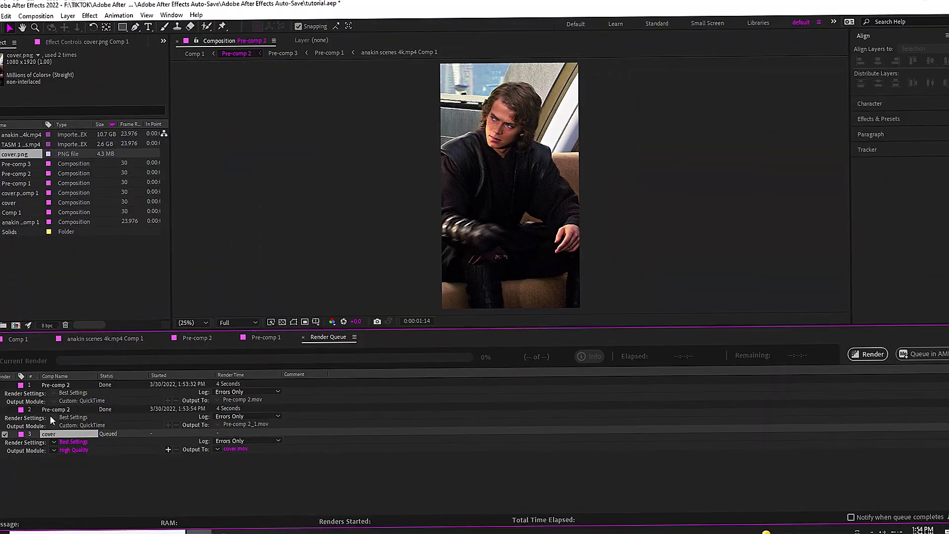
click(73, 450)
click(446, 139)
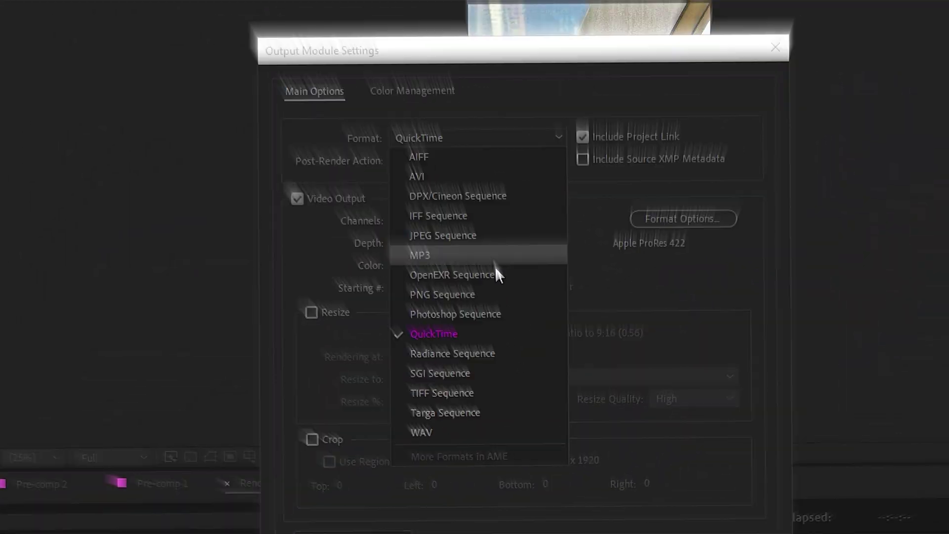
click(494, 334)
Step: Set the QuickTime video codec to Animation in the format options
click(680, 221)
click(561, 231)
click(561, 257)
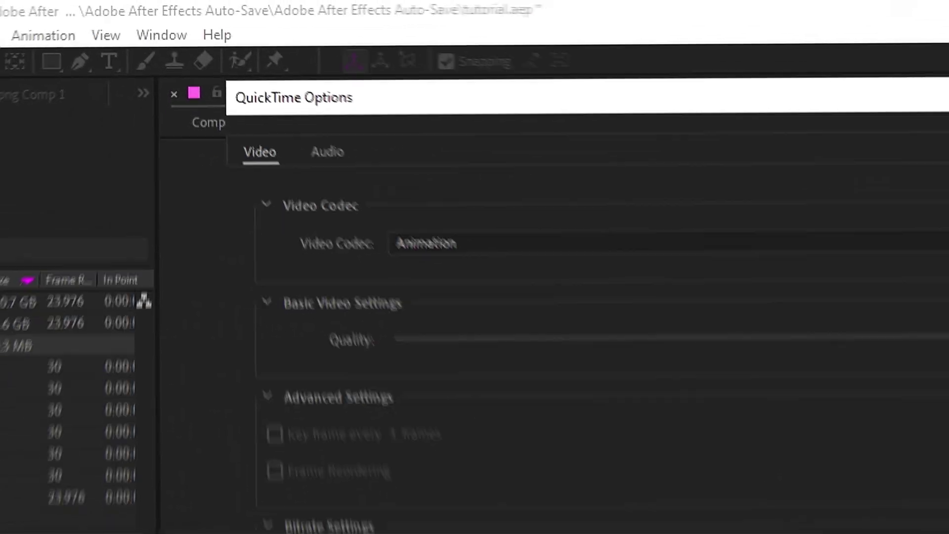
key(Return)
Step: Set the output channels to RGB + Alpha and apply the output module settings
click(440, 185)
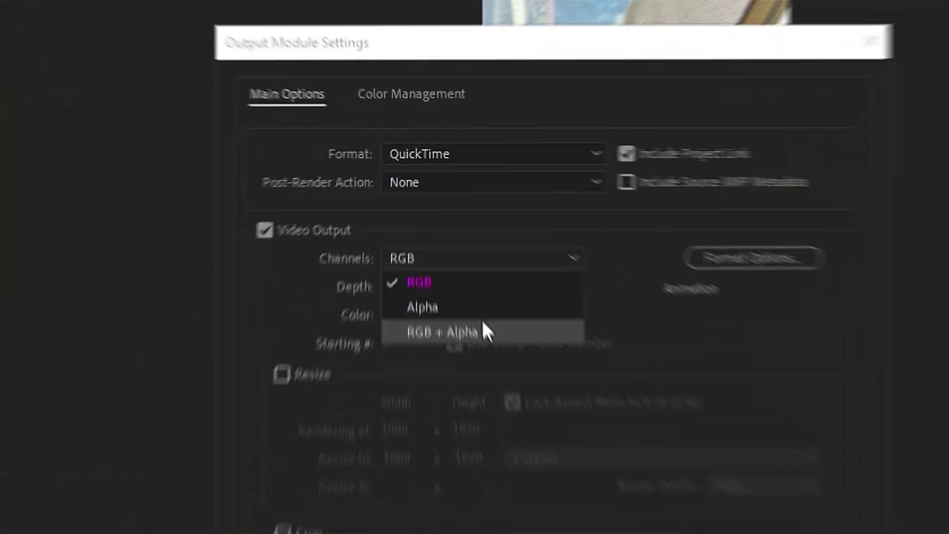
click(483, 330)
click(536, 477)
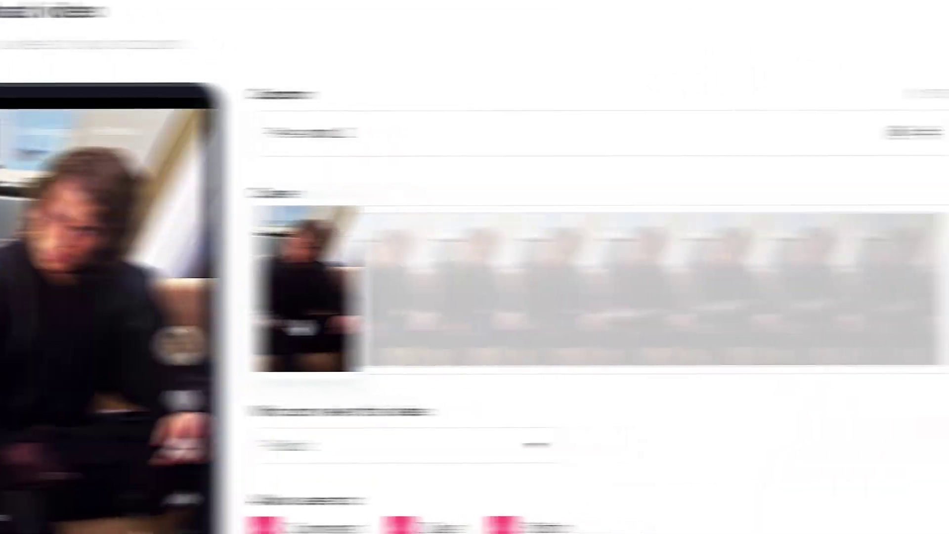
Step: On the TikTok upload page, choose the first frame as the video's cover and replace the caption with "he is so"
drag(401, 271, 512, 259)
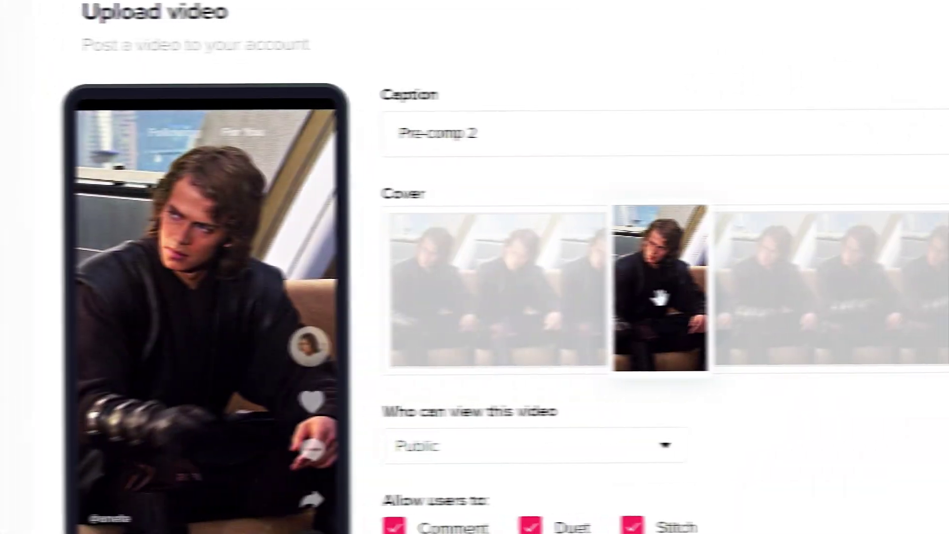
drag(659, 298, 420, 296)
drag(398, 133, 477, 133)
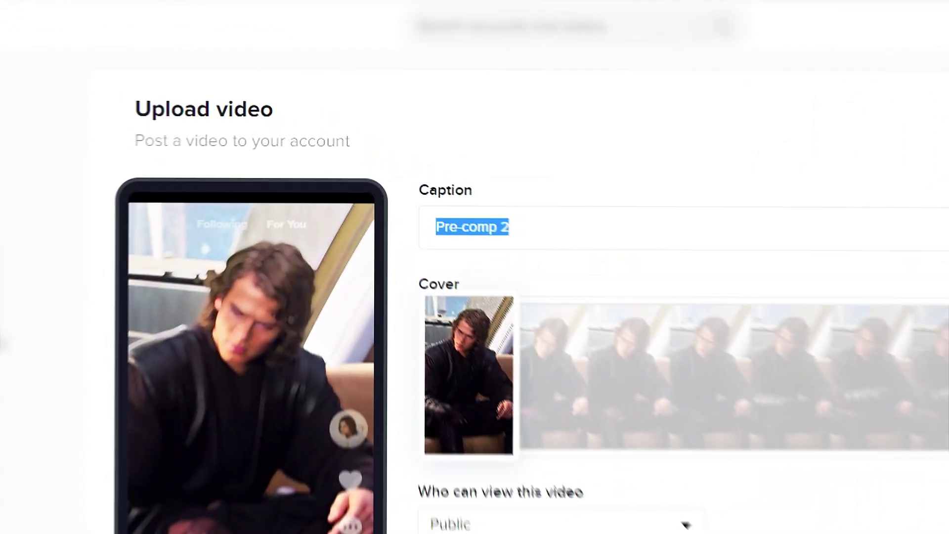
key(BackSpace)
text(he is so)
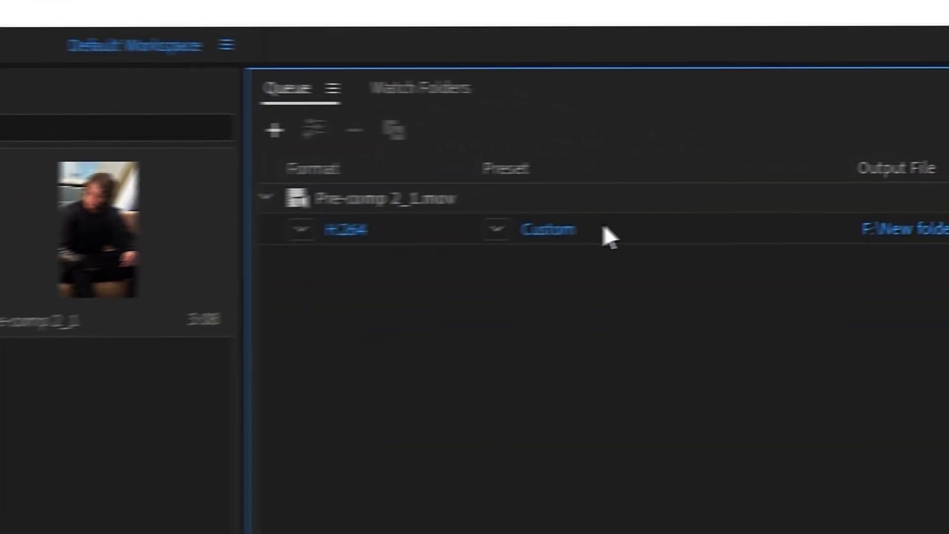
Step: In Media Encoder, apply the Vimeo 2160p 4K Ultra HD preset to the Pre-comp 2_1.mov export and match the source settings
click(534, 221)
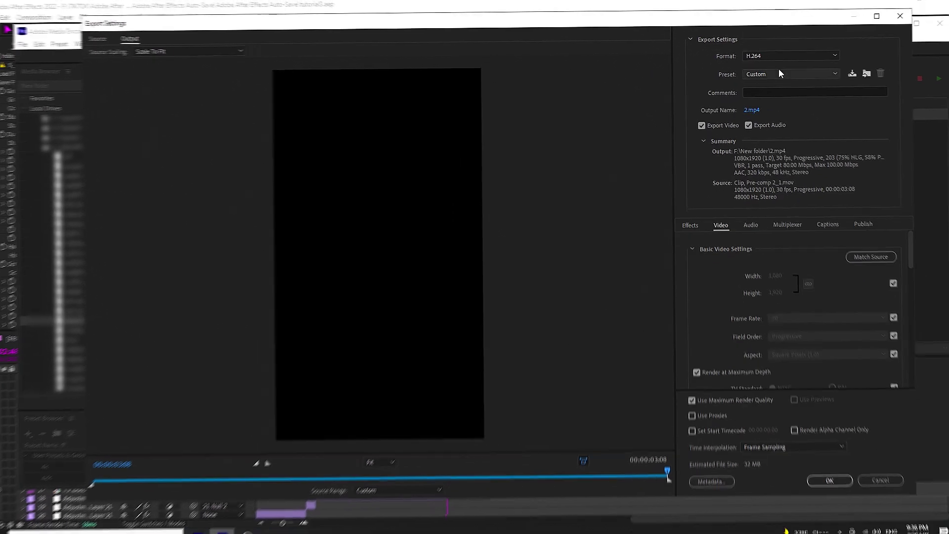
click(785, 56)
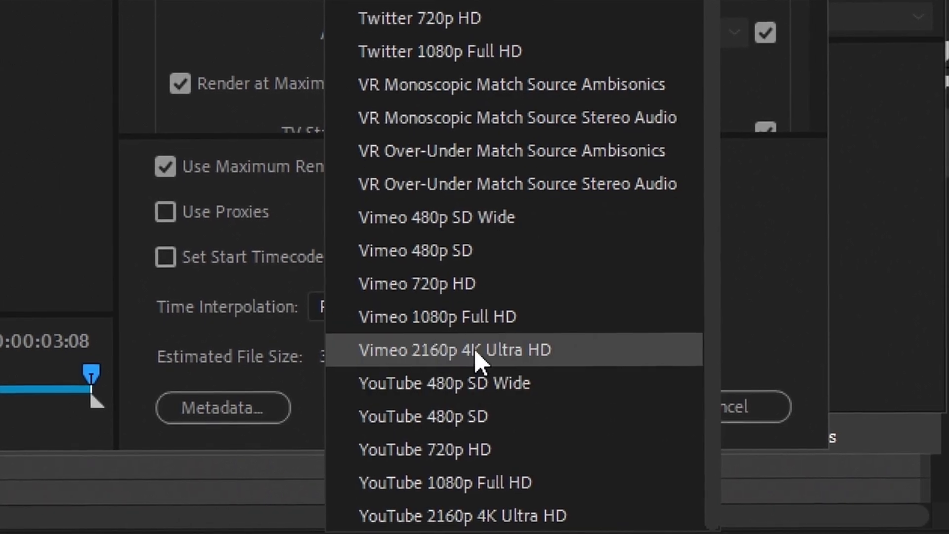
click(476, 352)
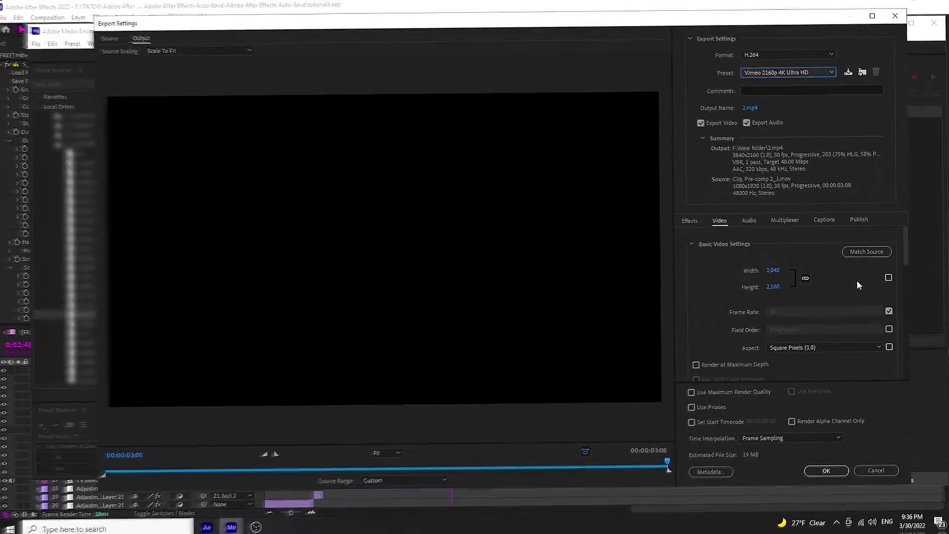
click(868, 251)
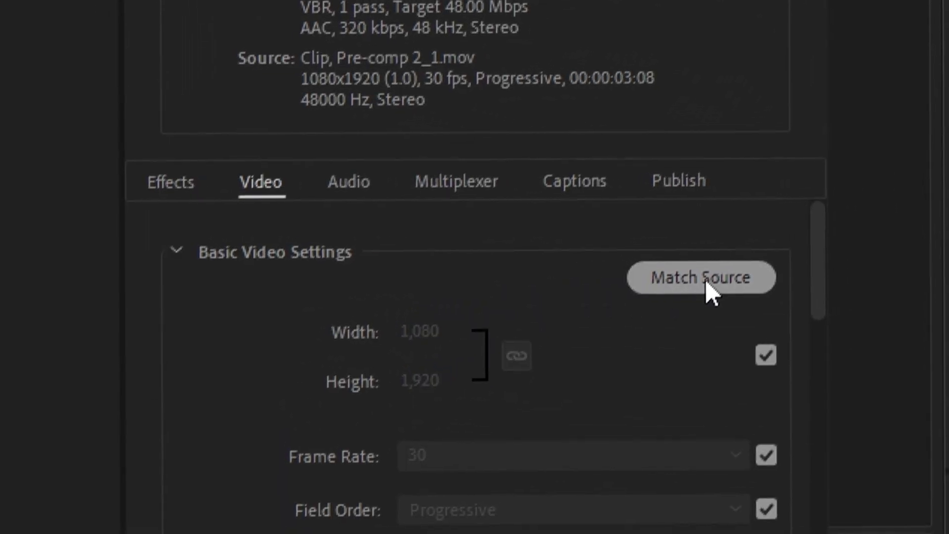
Step: Enable rendering at maximum depth and maximum render quality, and set the encoding performance to Software Encoding
click(523, 354)
click(555, 274)
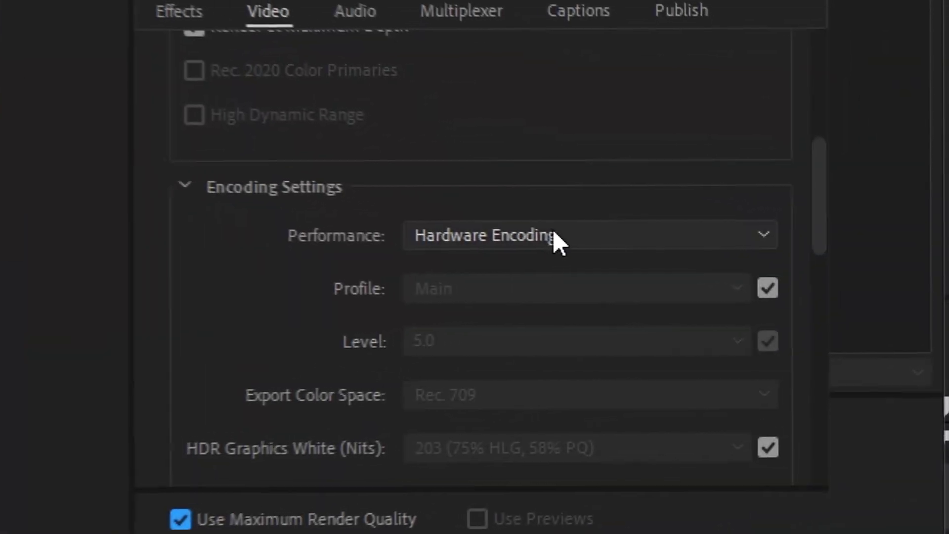
click(557, 241)
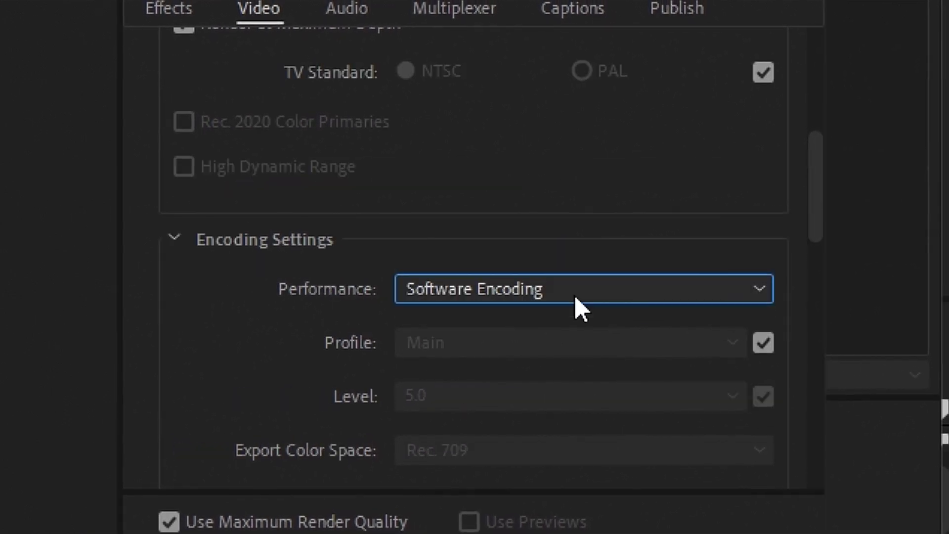
Step: Unlink the encoding profile and level from the source, with the profile set to High and the level at 4.1
click(762, 342)
click(642, 343)
click(687, 431)
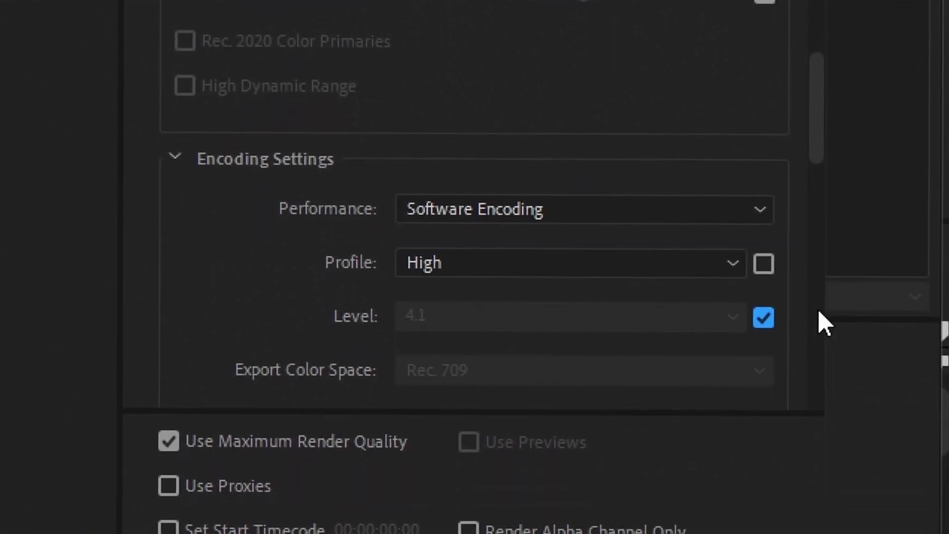
click(763, 318)
click(691, 318)
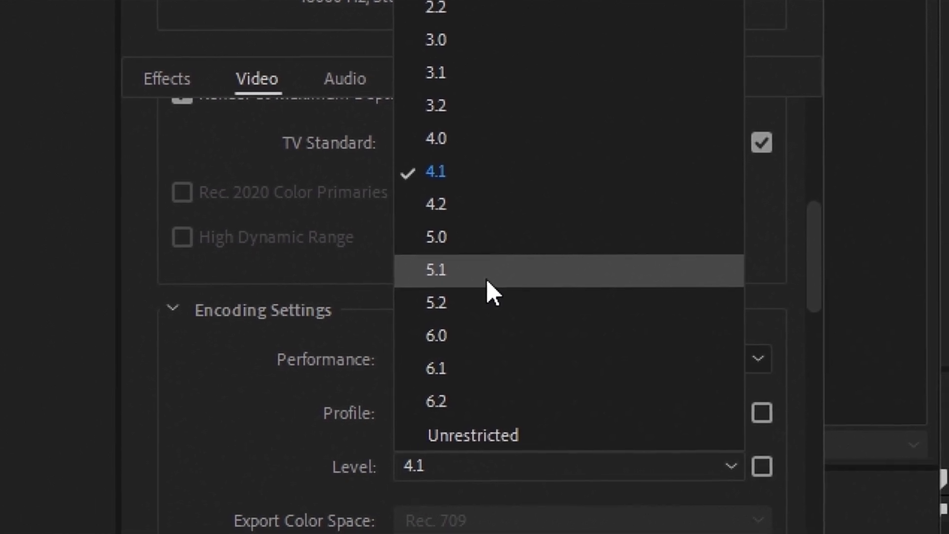
key(Escape)
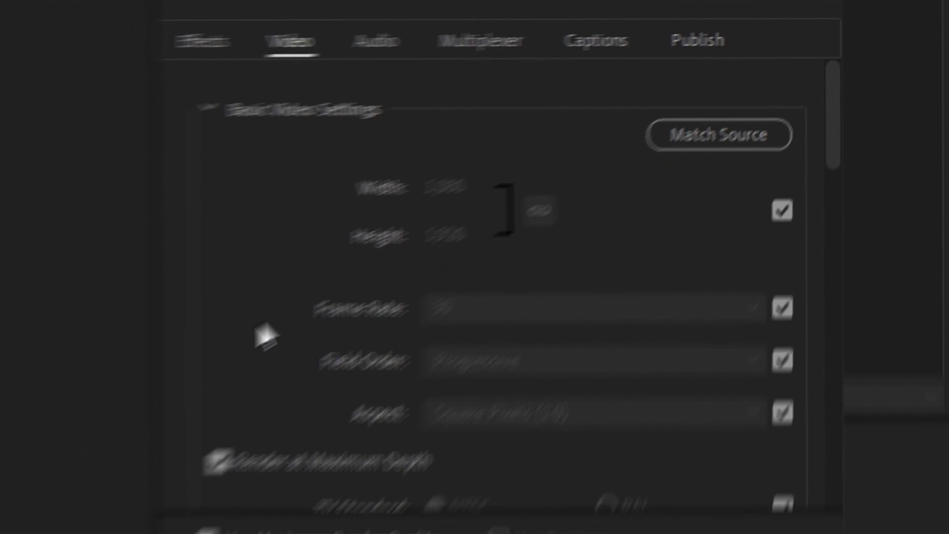
Step: Set the target bitrate to 80 Mbps and the maximum bitrate to 100 Mbps, and start encoding the queued export
scroll(377, 271, down, 15)
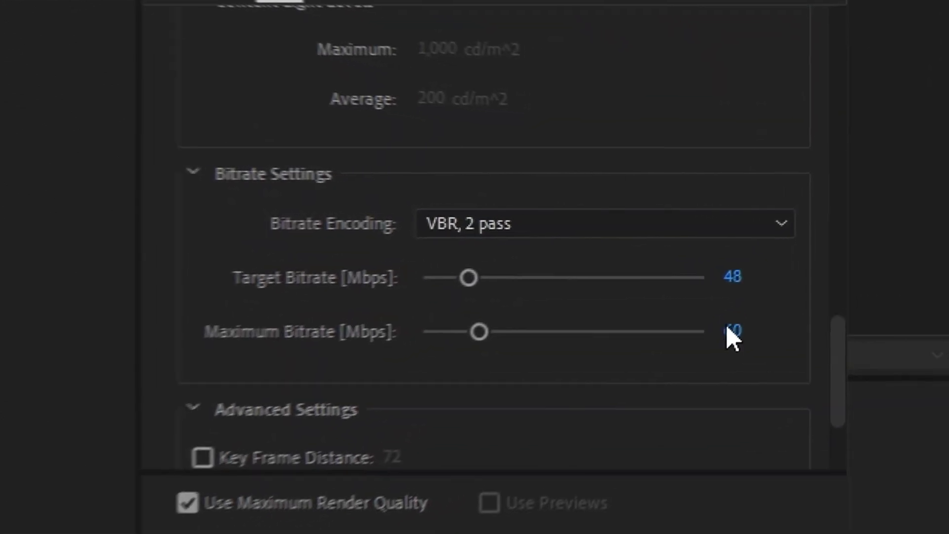
click(761, 304)
text(1)
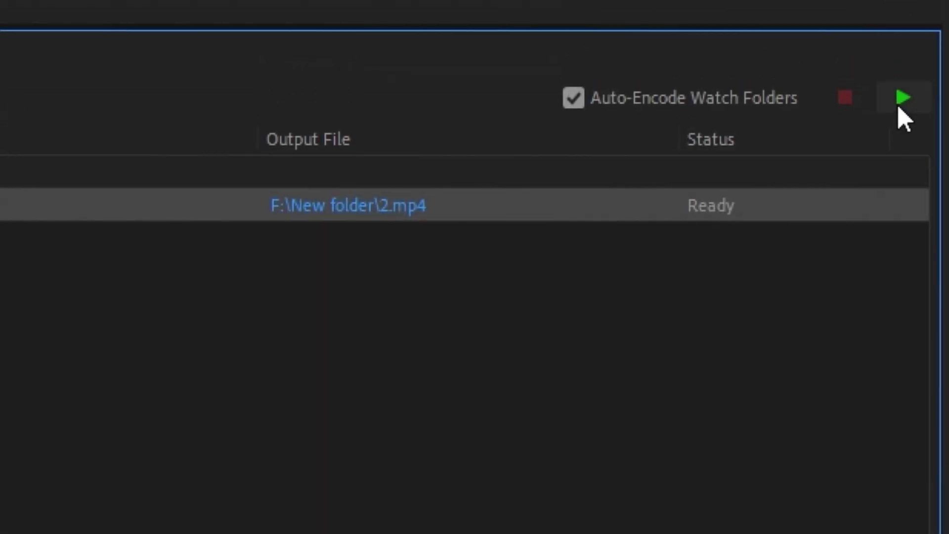
click(907, 32)
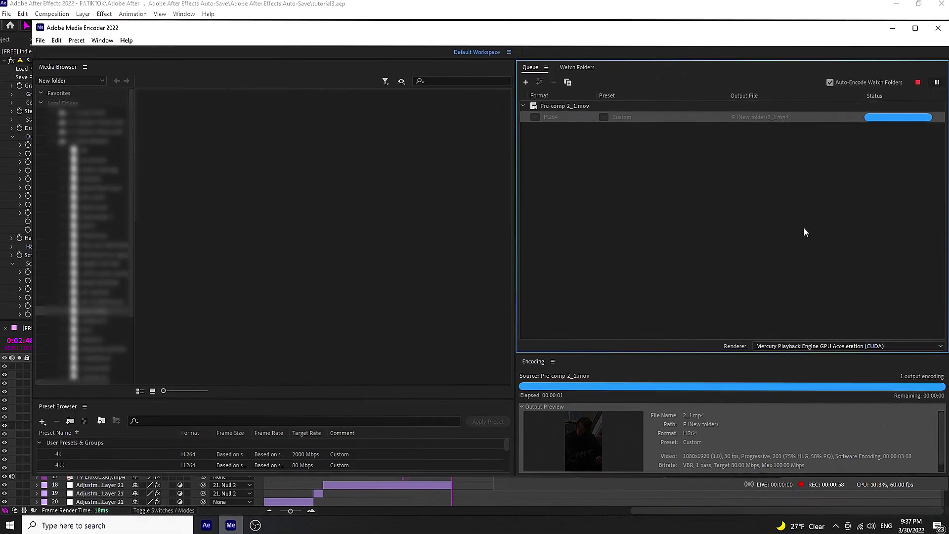